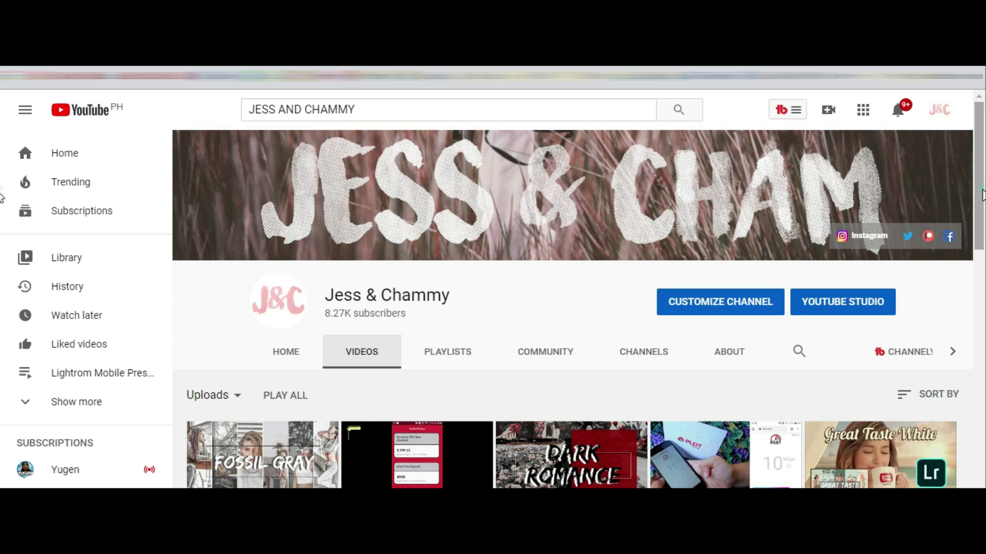
Load 192.168.1.1 in Chrome and expand Advanced on the privacy warning page.
scroll(2, 237, "down", 3)
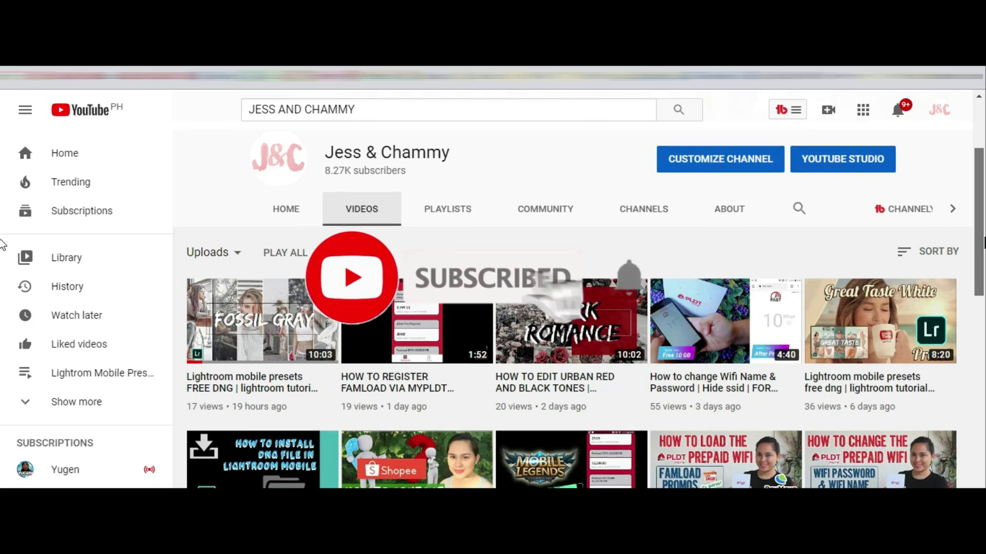
scroll(3, 256, "down", 3)
scroll(2, 304, "down", 5)
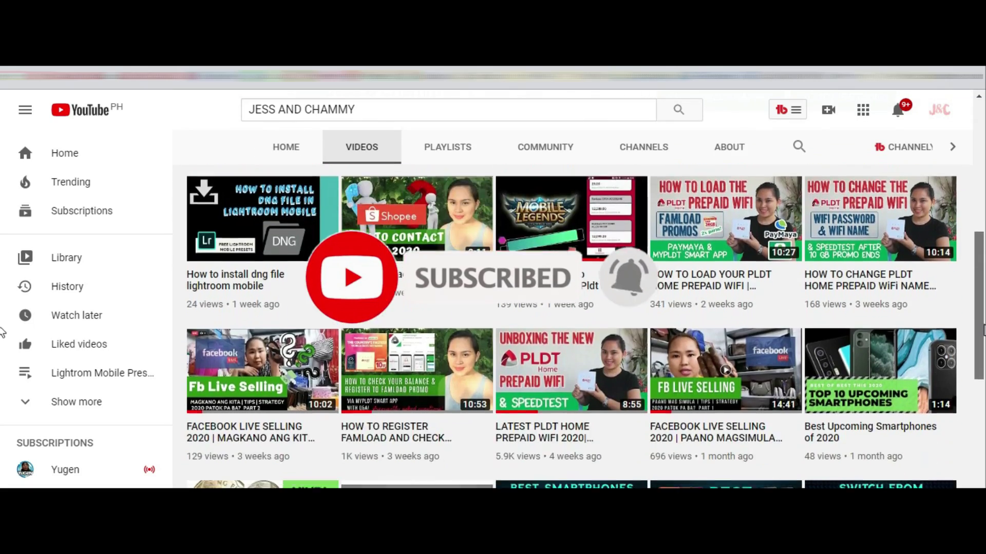
scroll(3, 393, "down", 5)
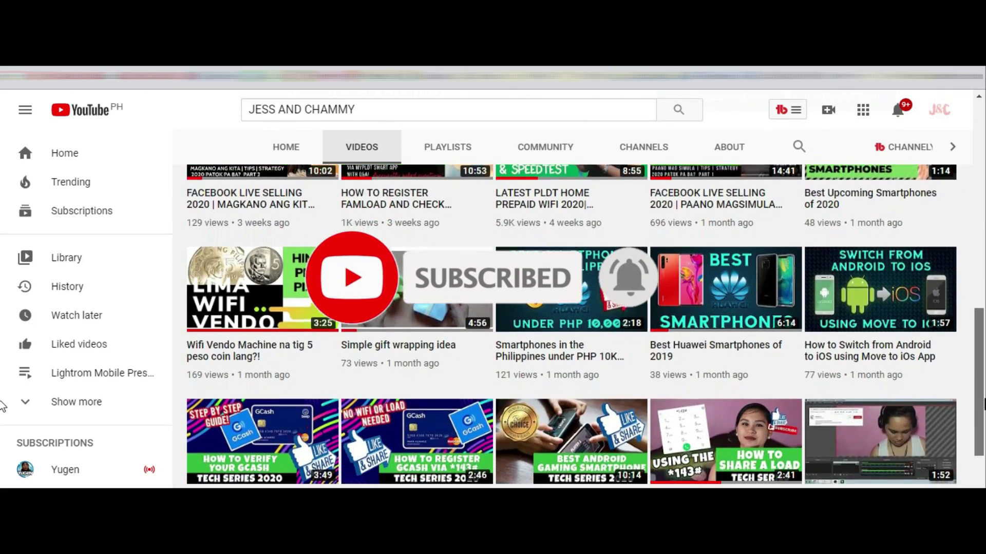
scroll(1, 464, "down", 4)
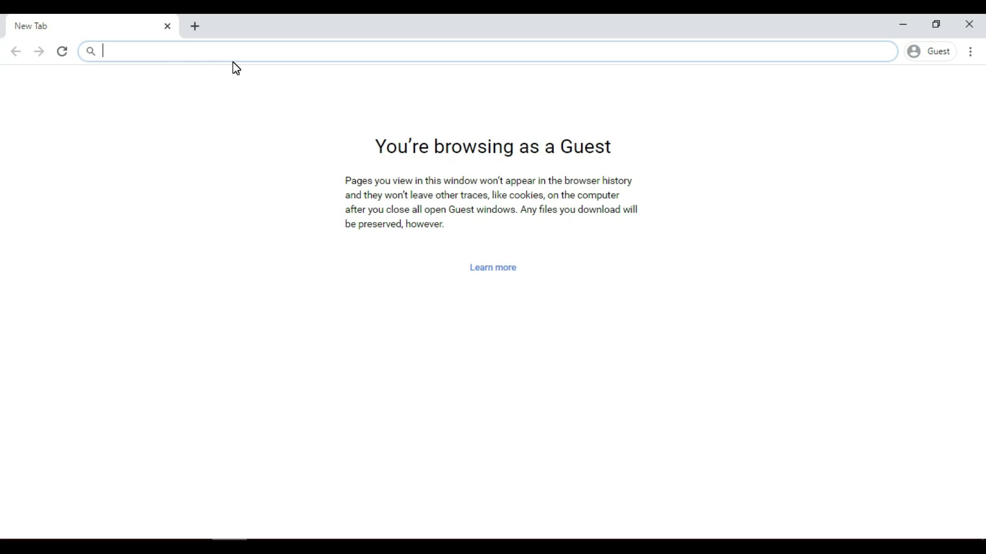
type("1")
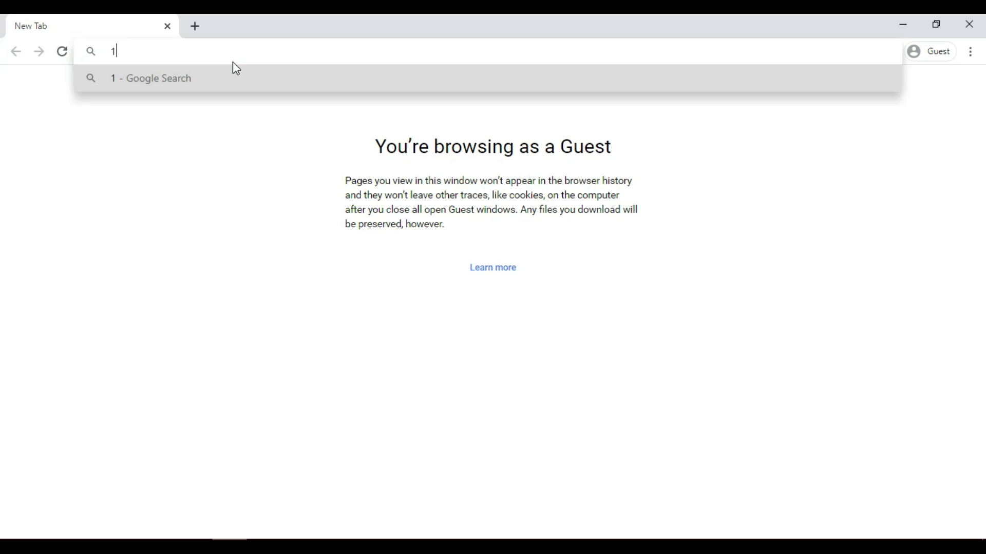
type("92")
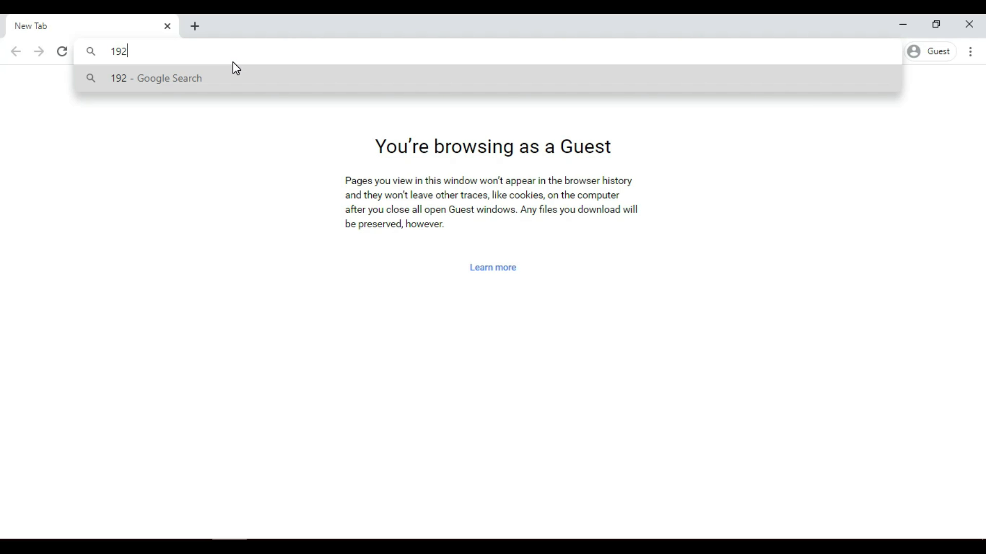
type(".168.1")
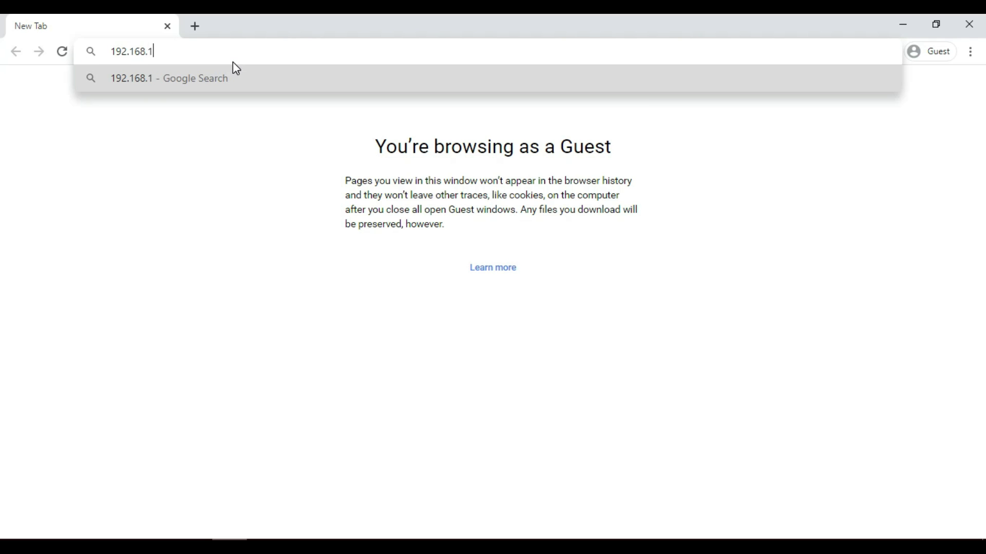
type(".1")
key("Return")
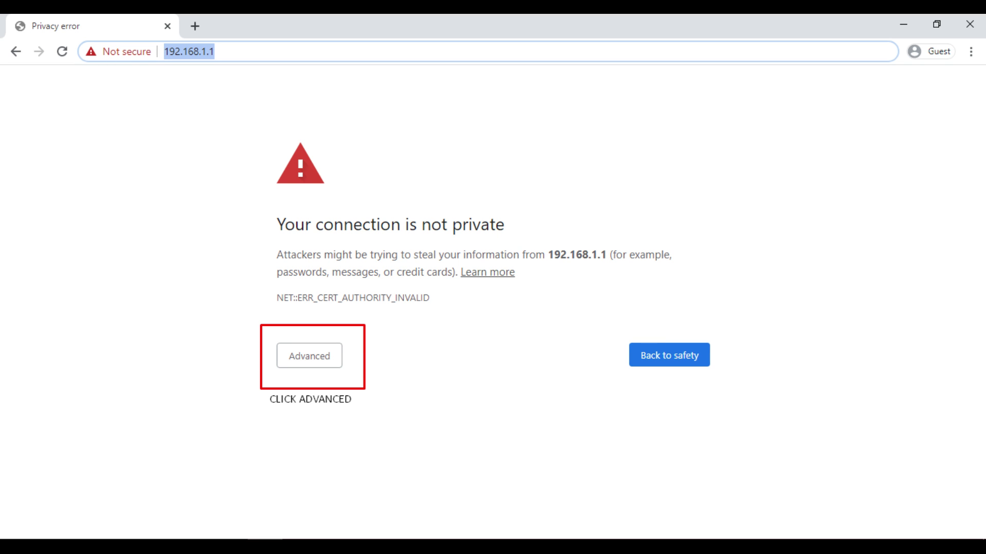
left_click(309, 356)
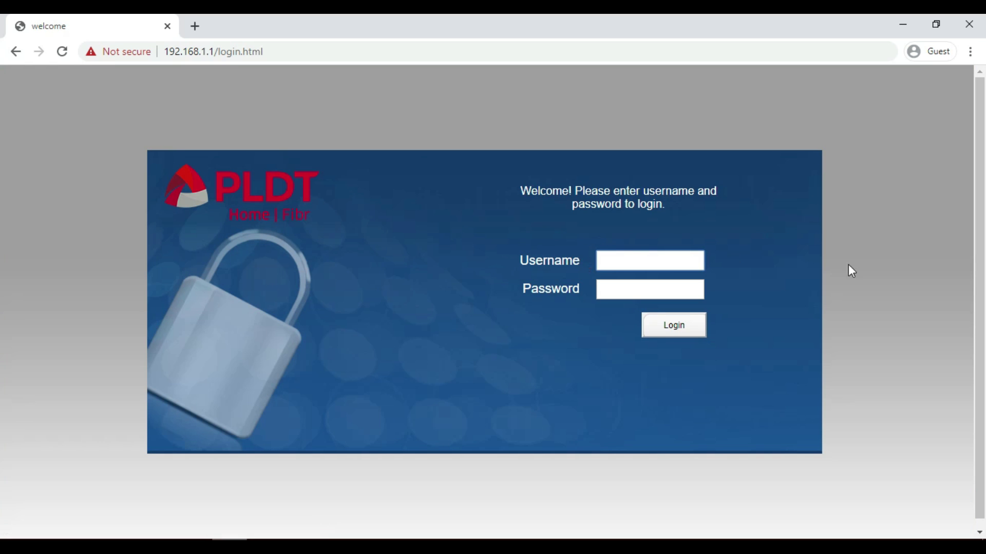
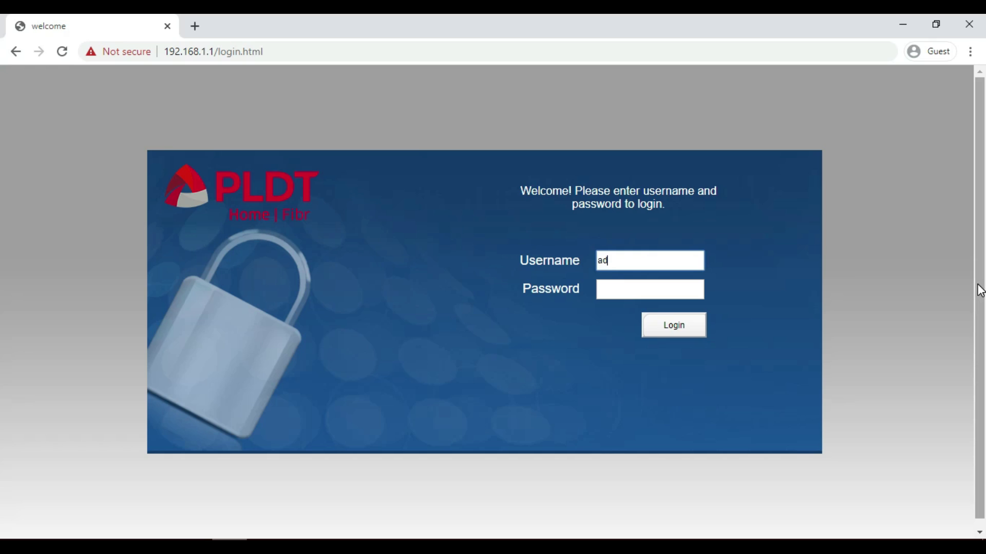
Log in to the router admin with the username admin and the router password.
key("Tab")
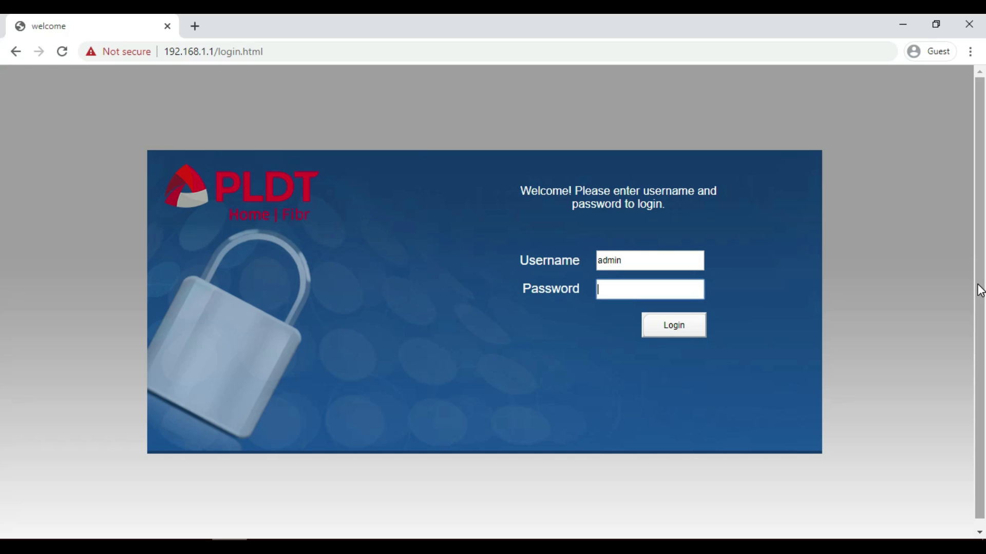
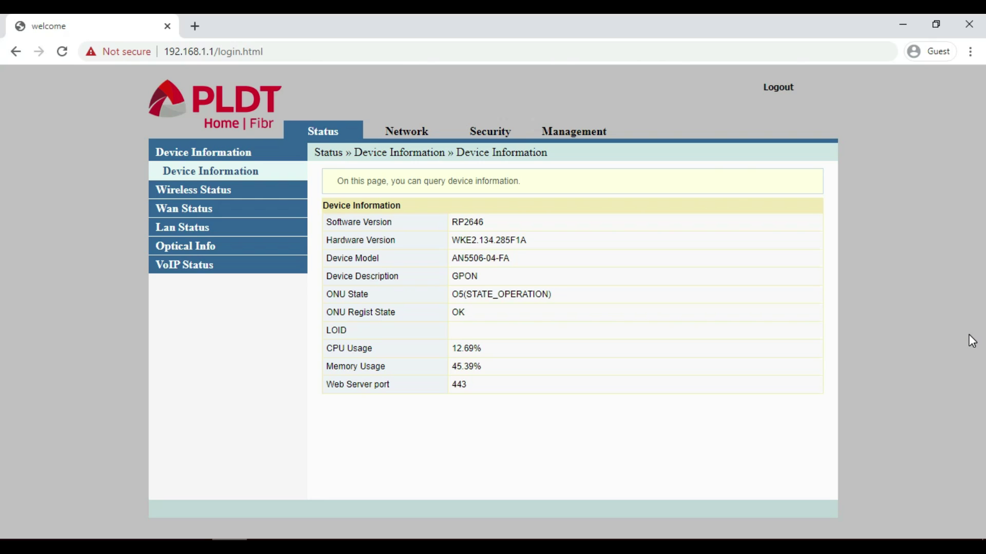
Go to Network » Wlan Settings » Advanced to view the pldtwifi SSID settings.
left_click(413, 138)
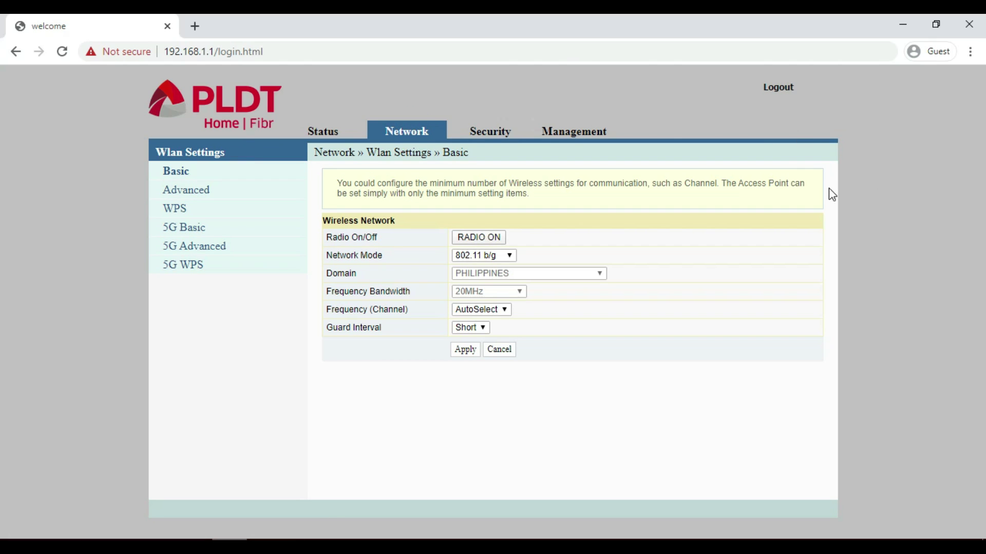
left_click(184, 197)
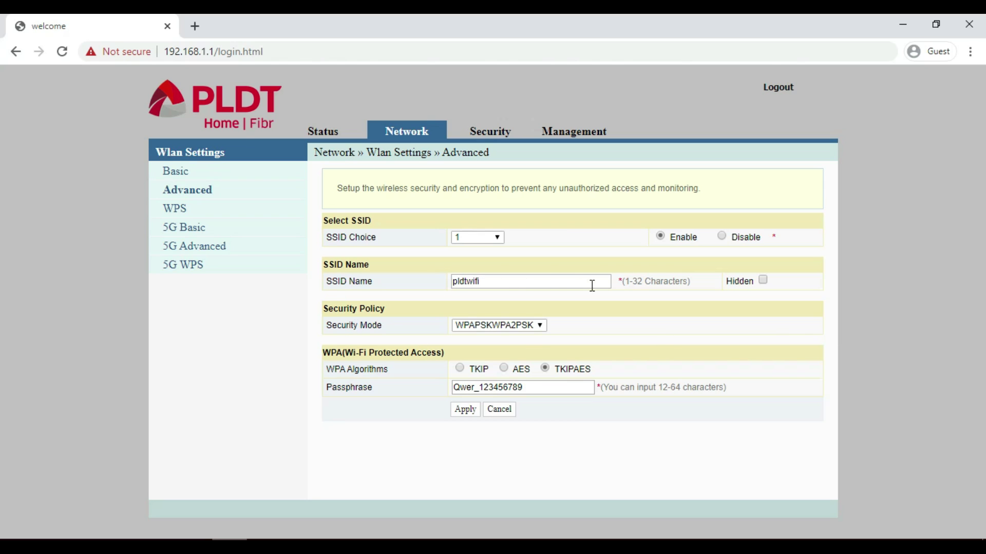
Mark the pldtwifi SSID as Hidden, apply the change, and log out.
left_click(762, 280)
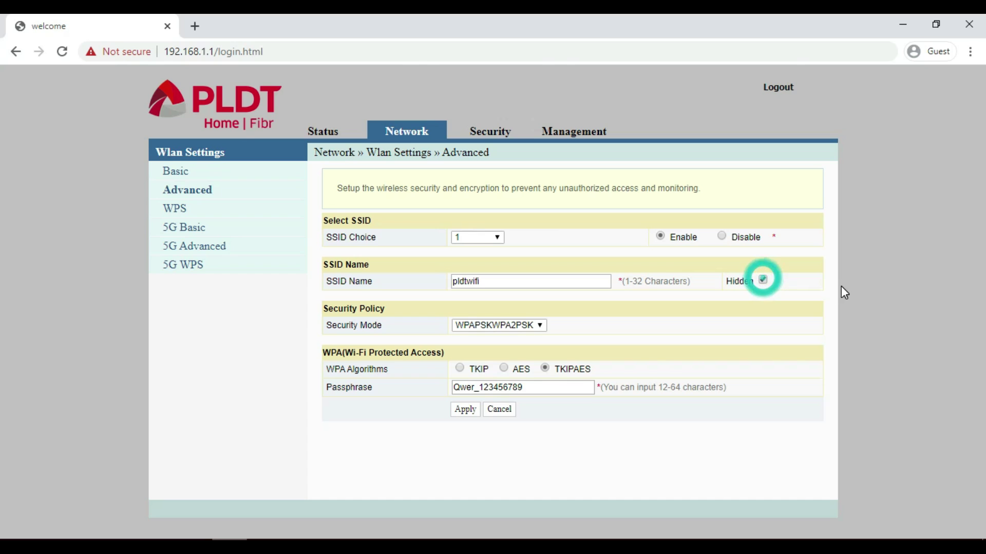
double_click(486, 281)
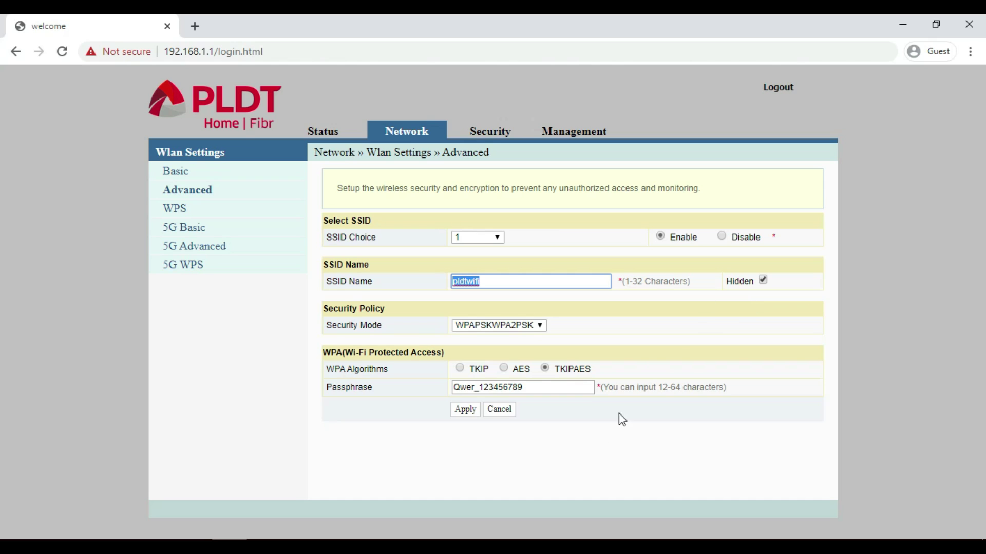
left_click(560, 388)
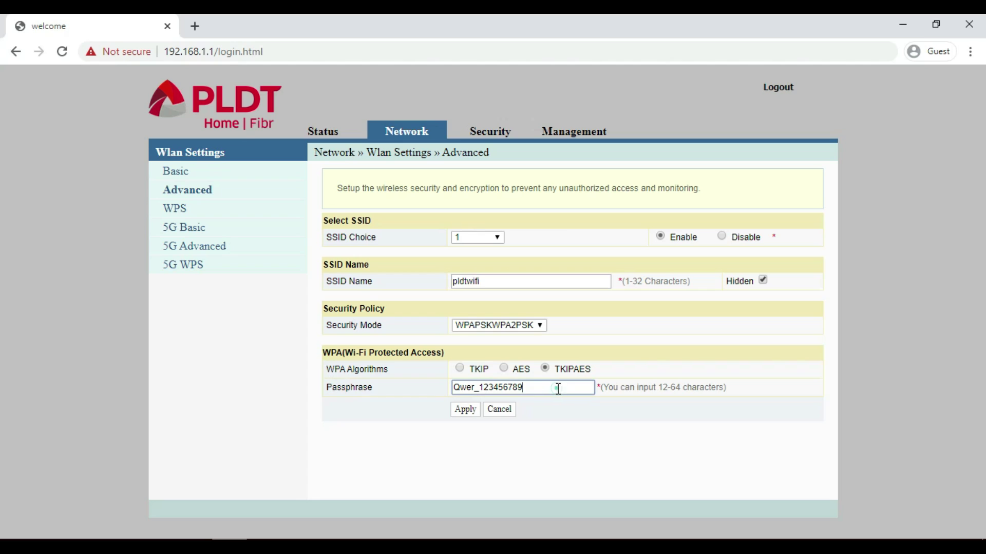
left_click_drag(559, 389, 436, 395)
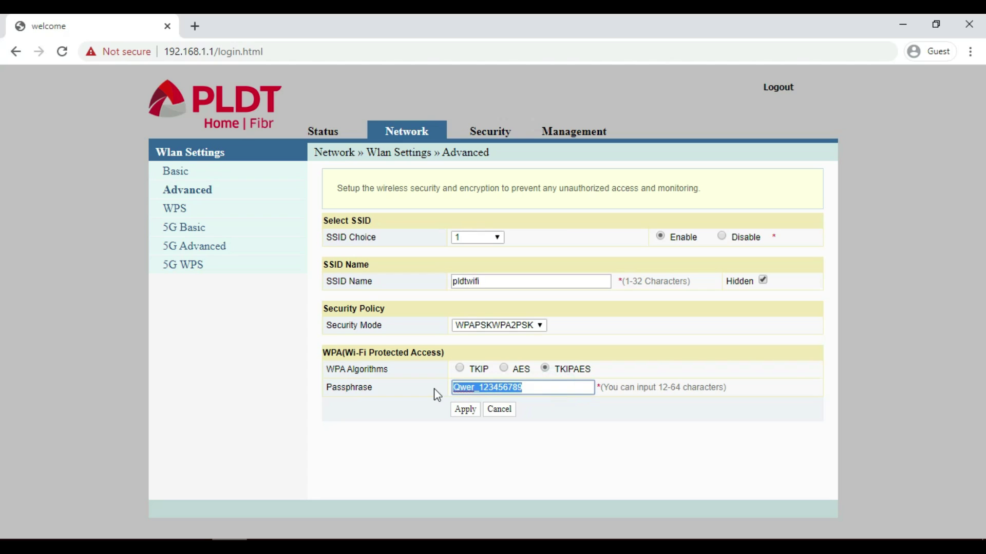
left_click(769, 418)
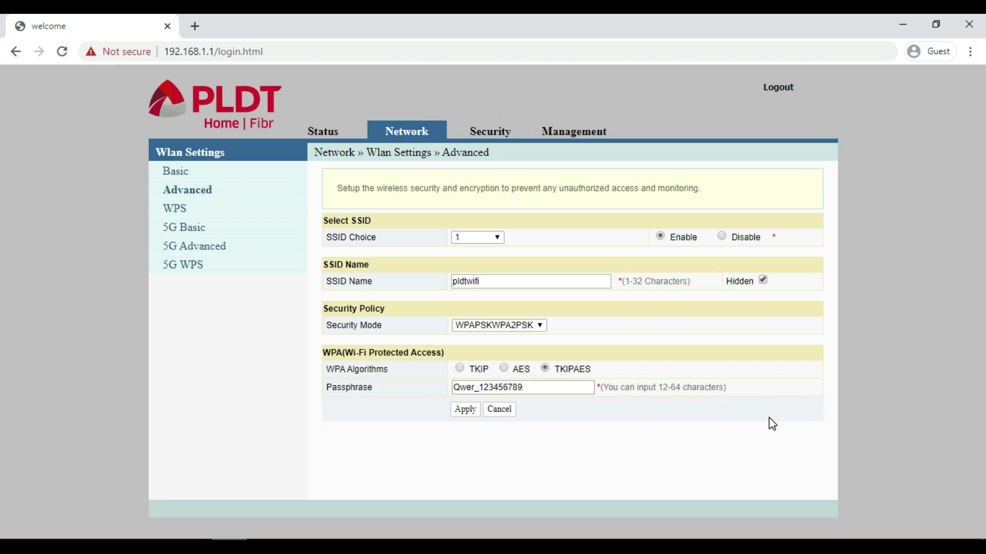
left_click(464, 413)
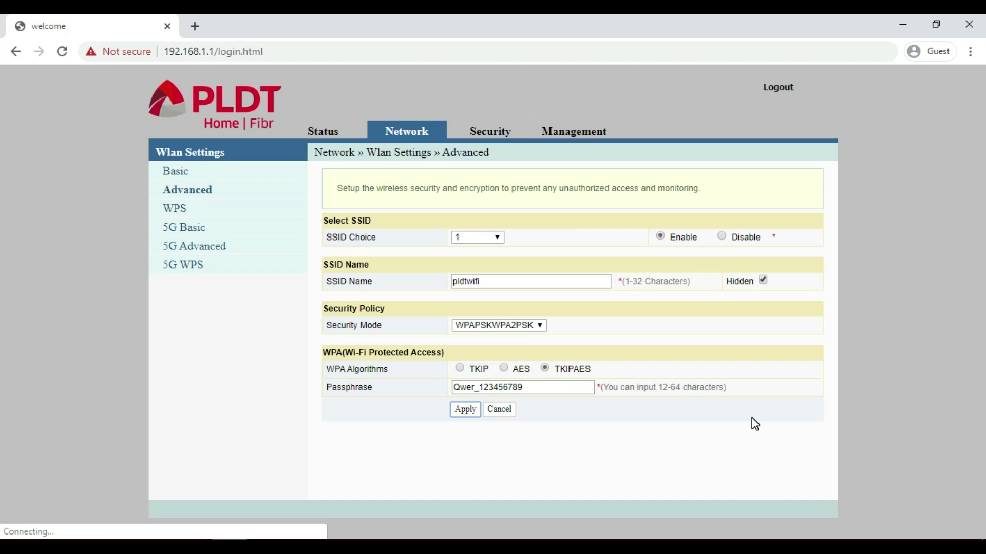
left_click(780, 88)
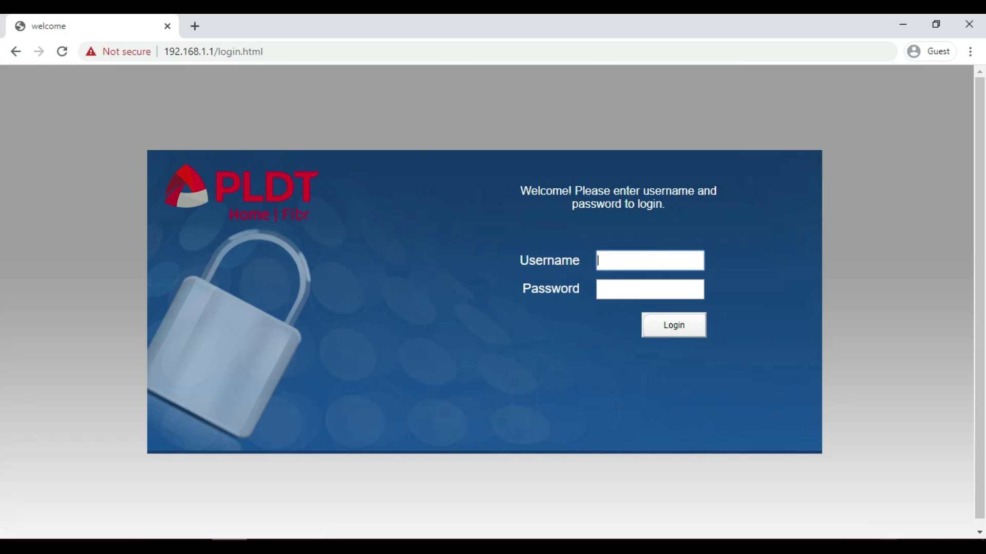
Disconnect from pldtwifi in the Windows Wi-Fi flyout and start connecting to Hidden Network.
left_click(896, 546)
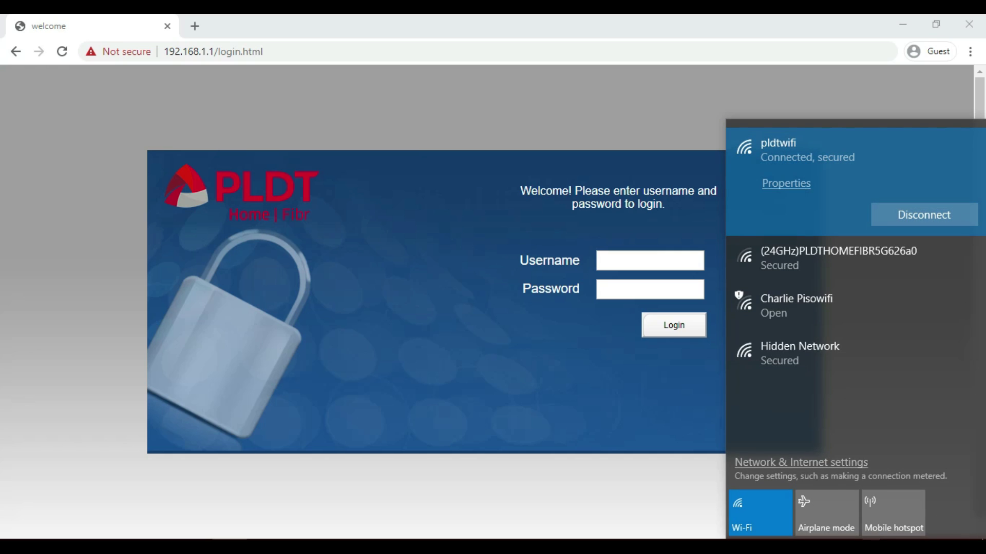
left_click(919, 213)
left_click(781, 462)
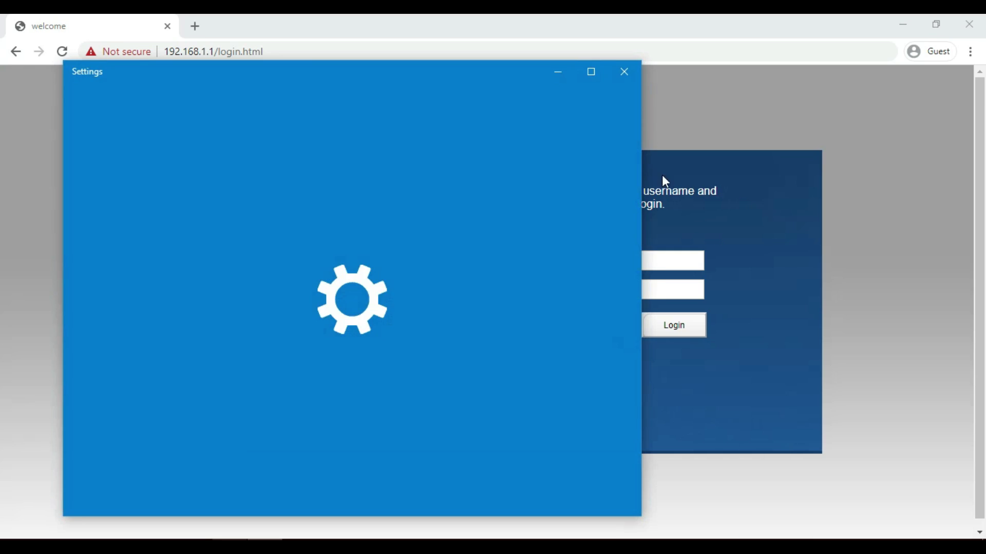
left_click(666, 181)
left_click(896, 547)
left_click(784, 246)
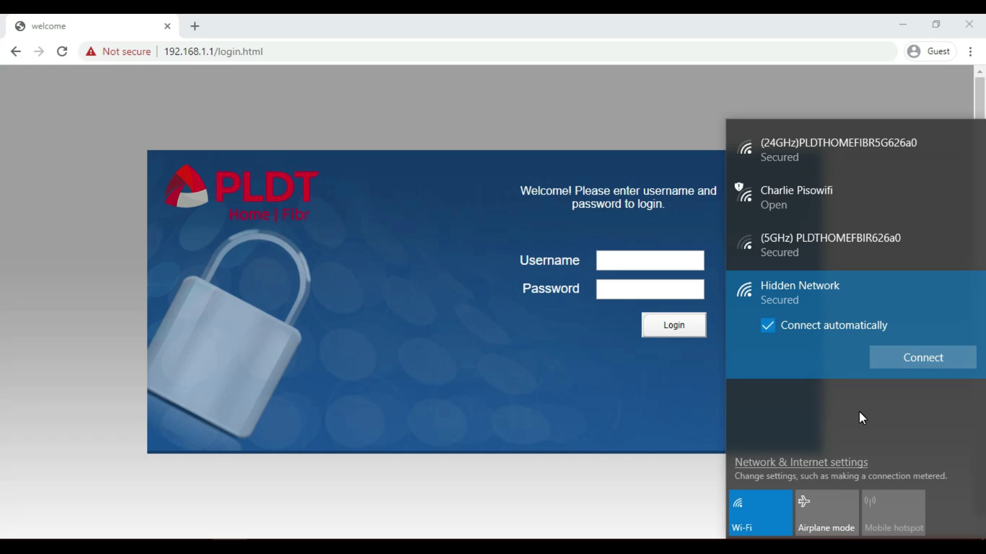
Join the hidden network with SSID pldtwifi and its security key, allowing PC discovery.
key("Return")
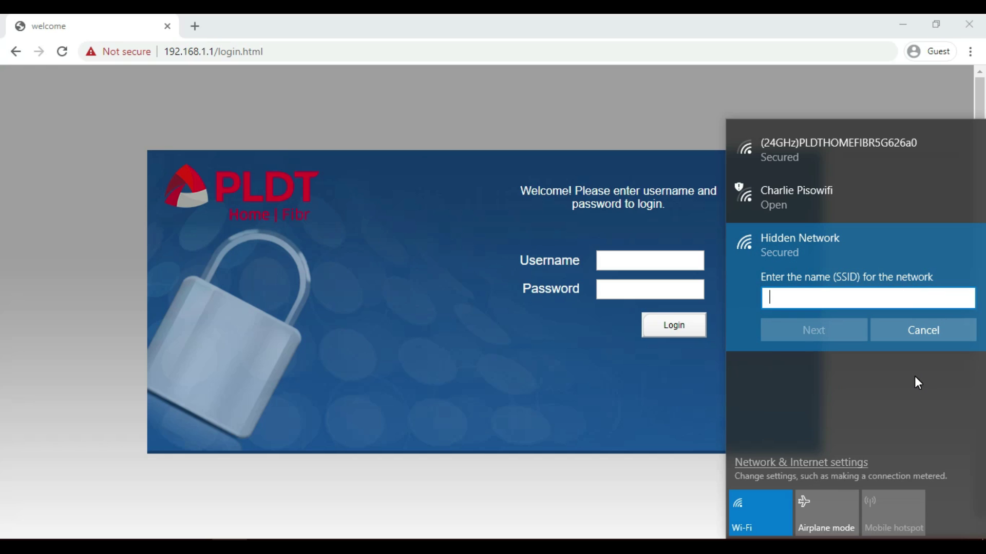
type("pldtwifi")
left_click(823, 340)
type("**************")
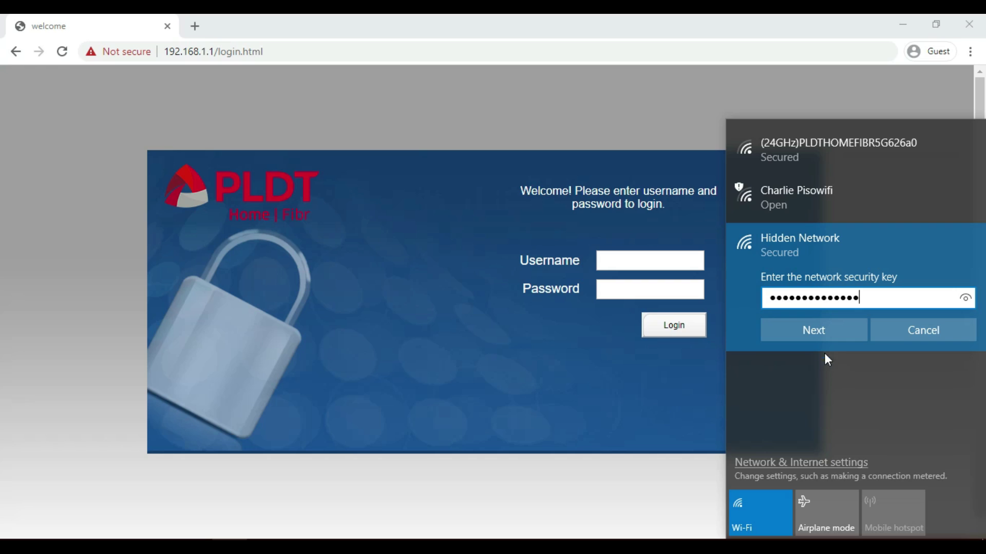
left_click(823, 338)
left_click(817, 376)
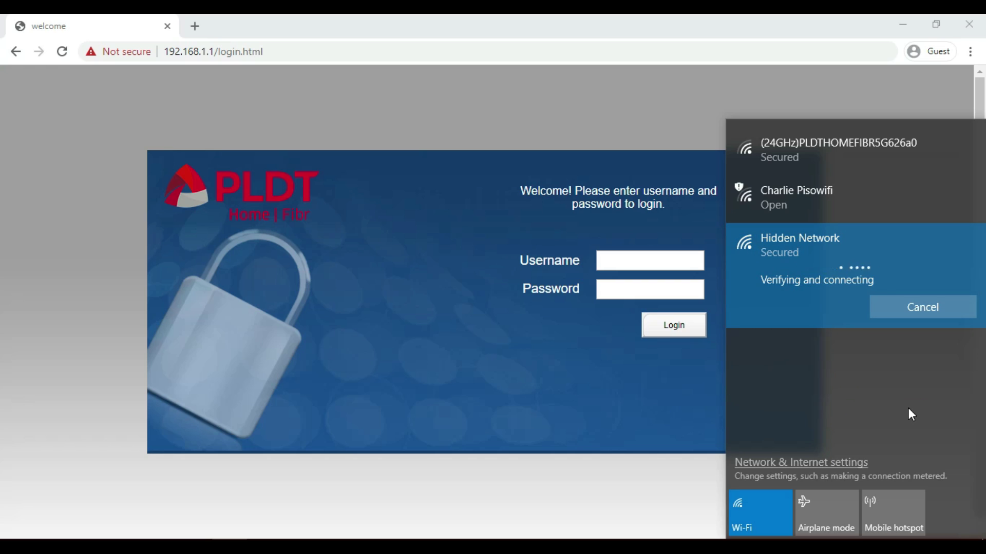
left_click(872, 263)
left_click(904, 266)
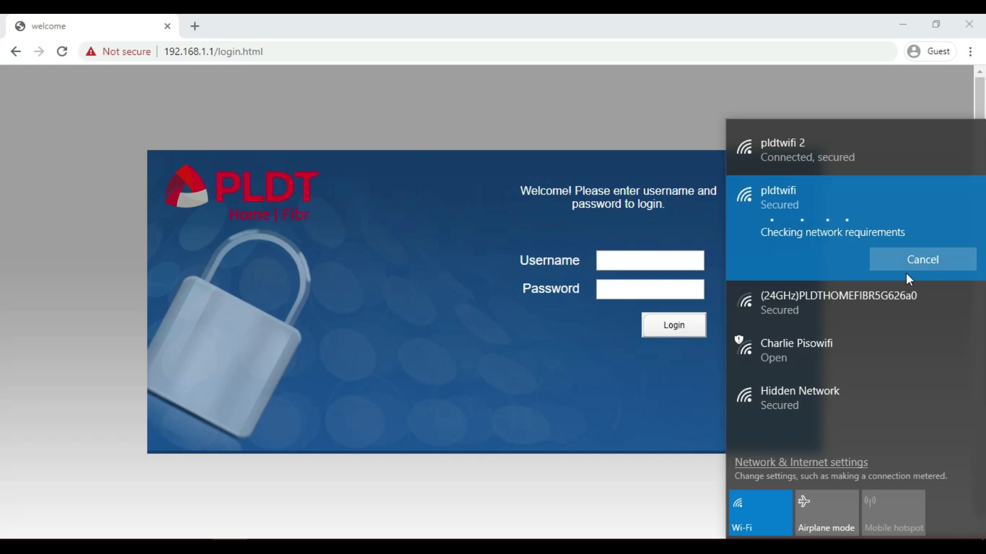